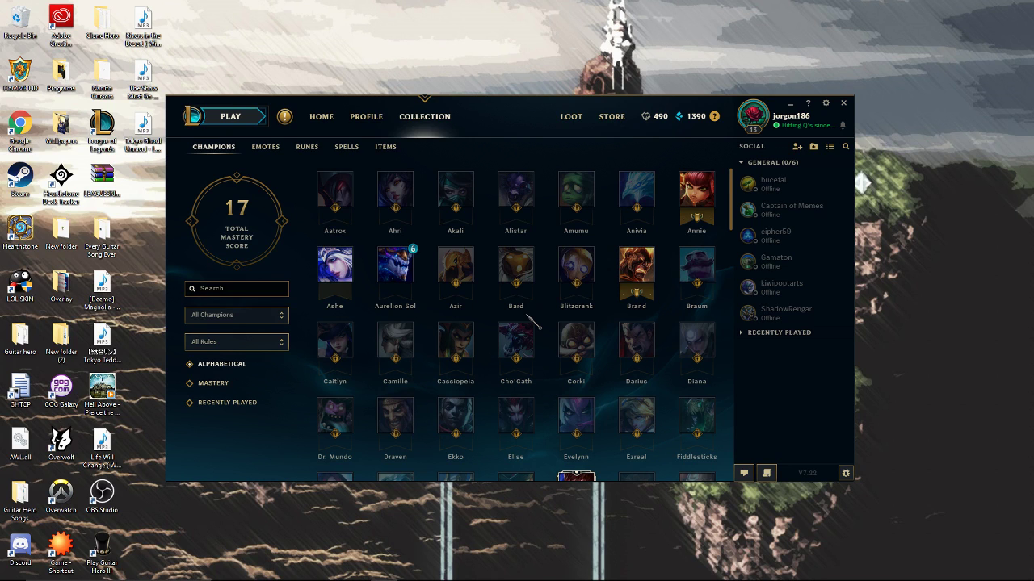
scroll(485, 267, down, 1)
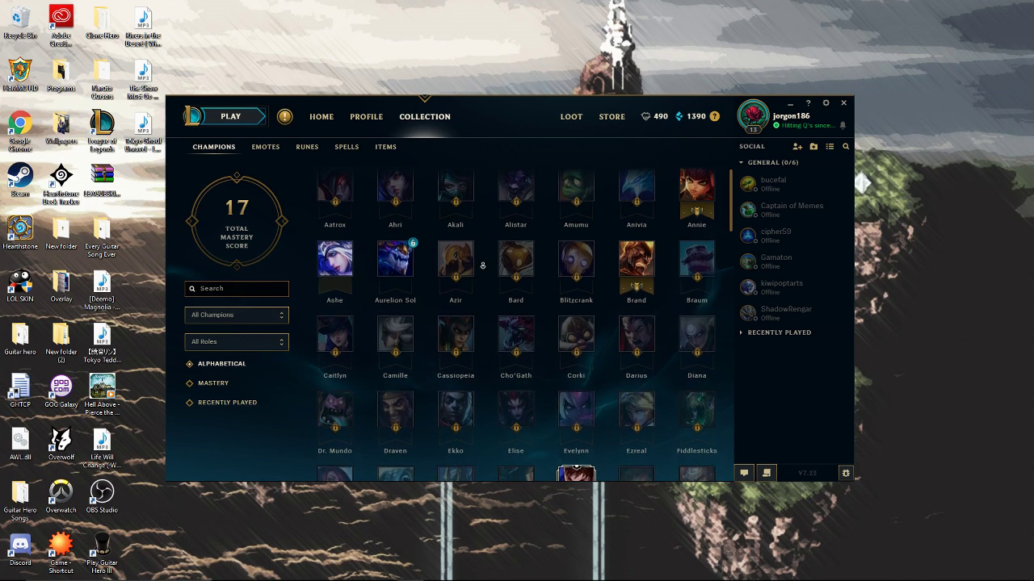
scroll(485, 268, down, 2)
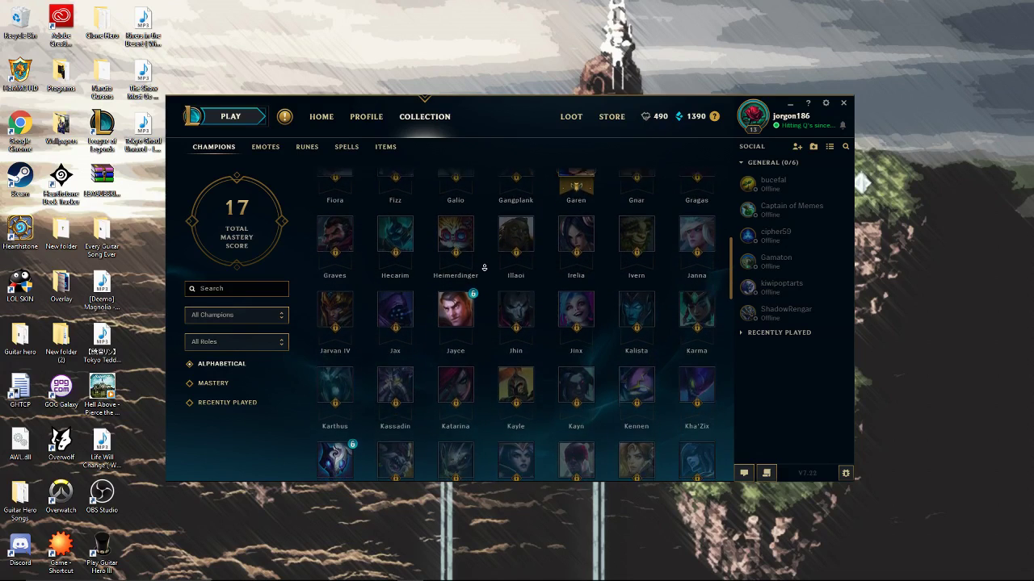
scroll(484, 268, down, 2)
scroll(484, 267, down, 2)
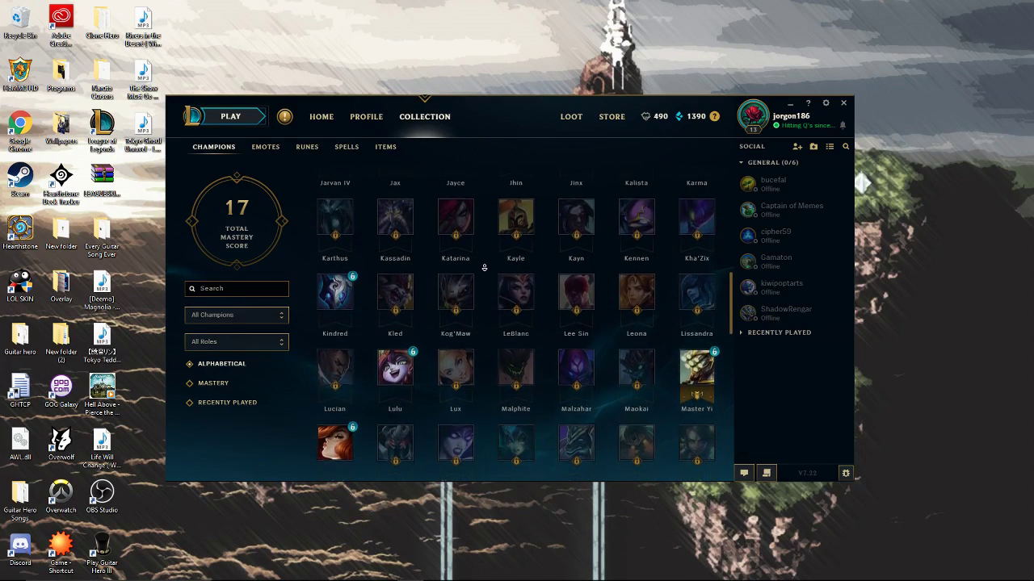
scroll(485, 267, down, 1)
scroll(484, 268, down, 1)
scroll(484, 267, down, 1)
scroll(489, 254, down, 1)
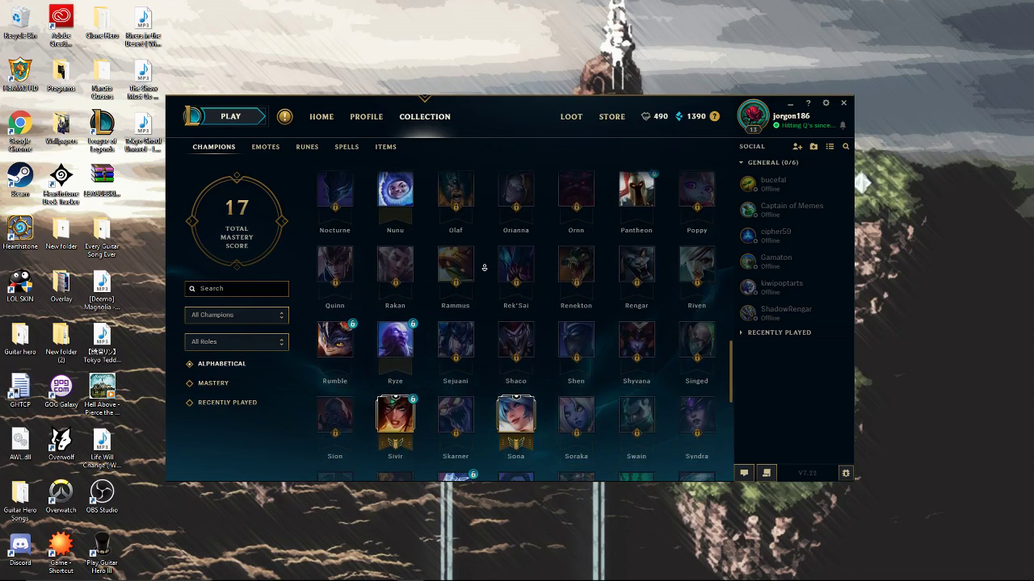
scroll(492, 258, down, 1)
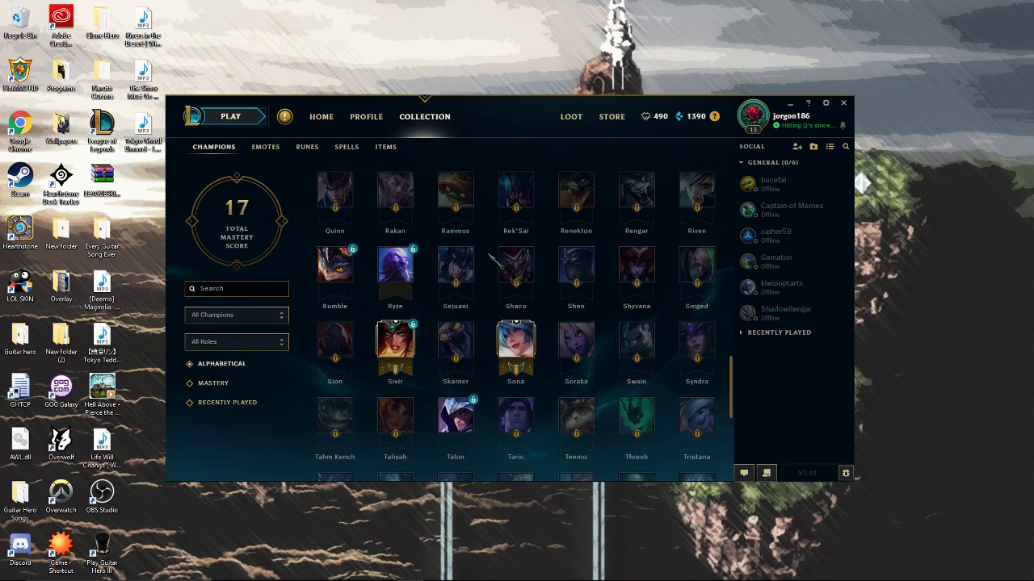
scroll(493, 259, down, 1)
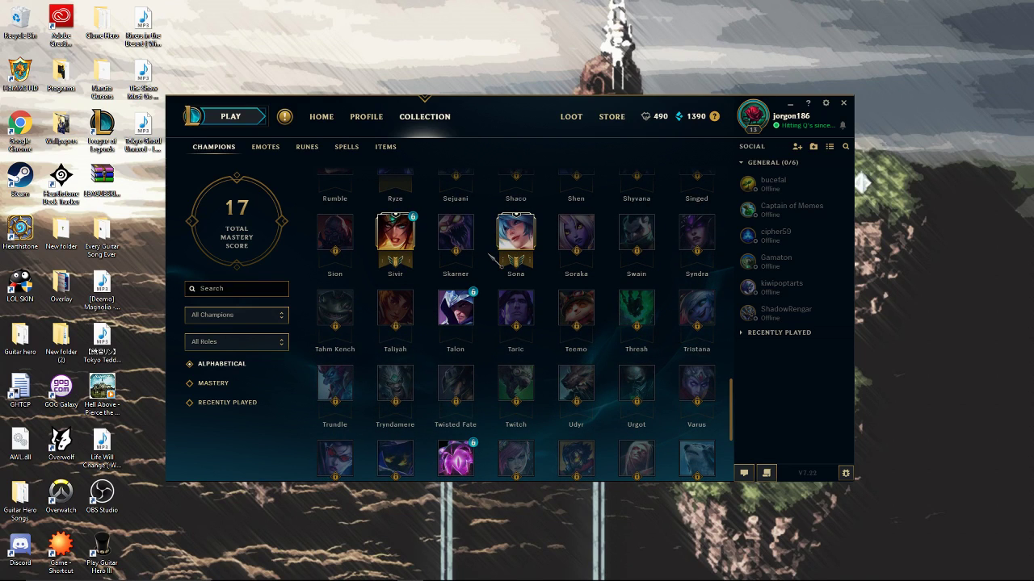
scroll(493, 259, up, 3)
scroll(493, 258, up, 3)
scroll(493, 259, up, 3)
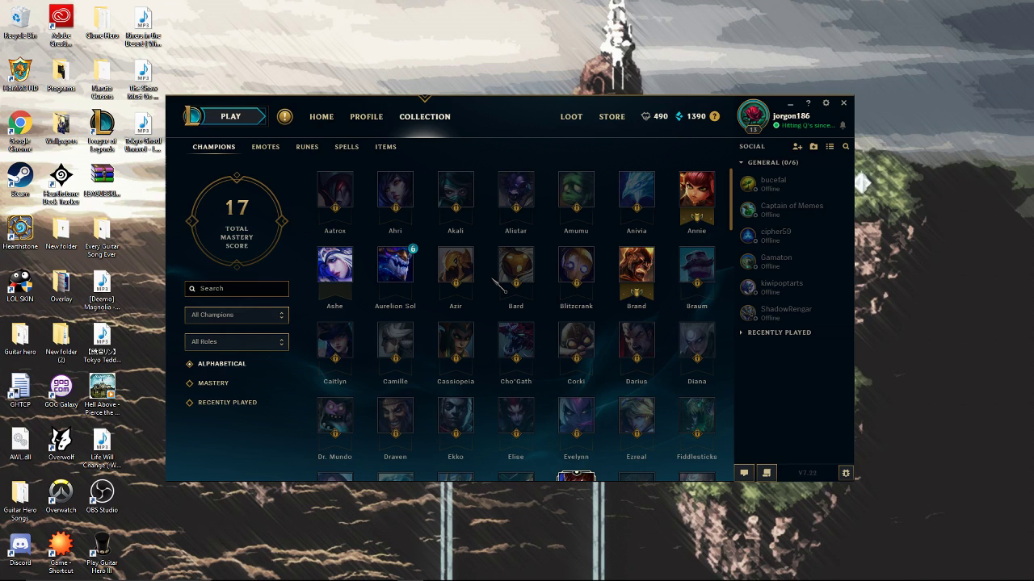
scroll(494, 283, down, 1)
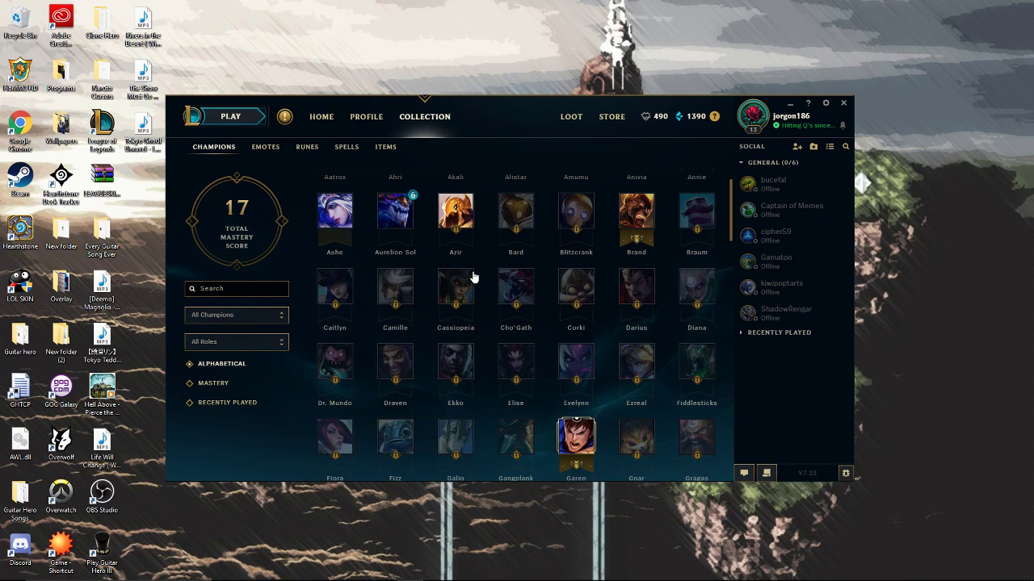
scroll(489, 291, down, 1)
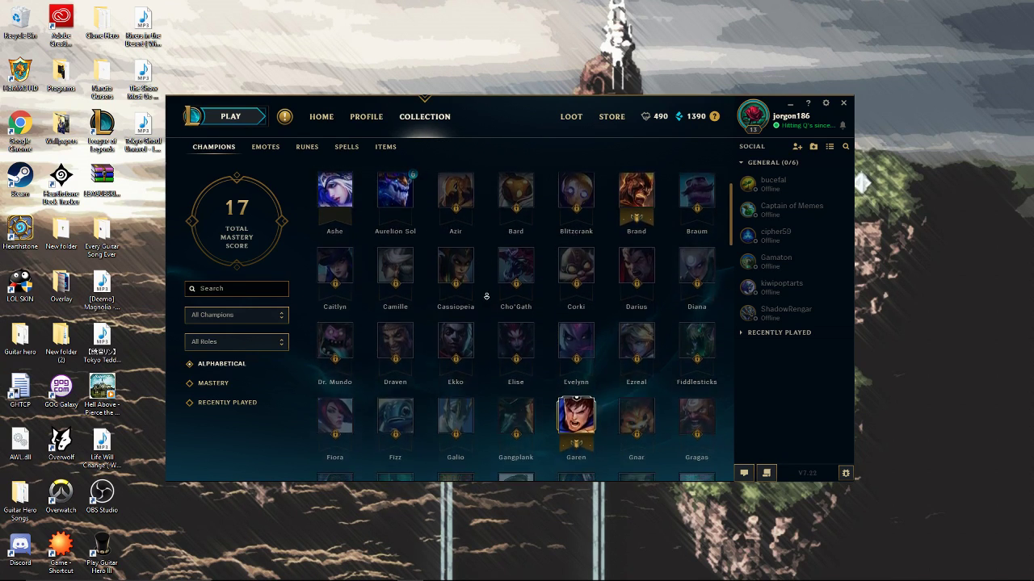
scroll(486, 297, down, 1)
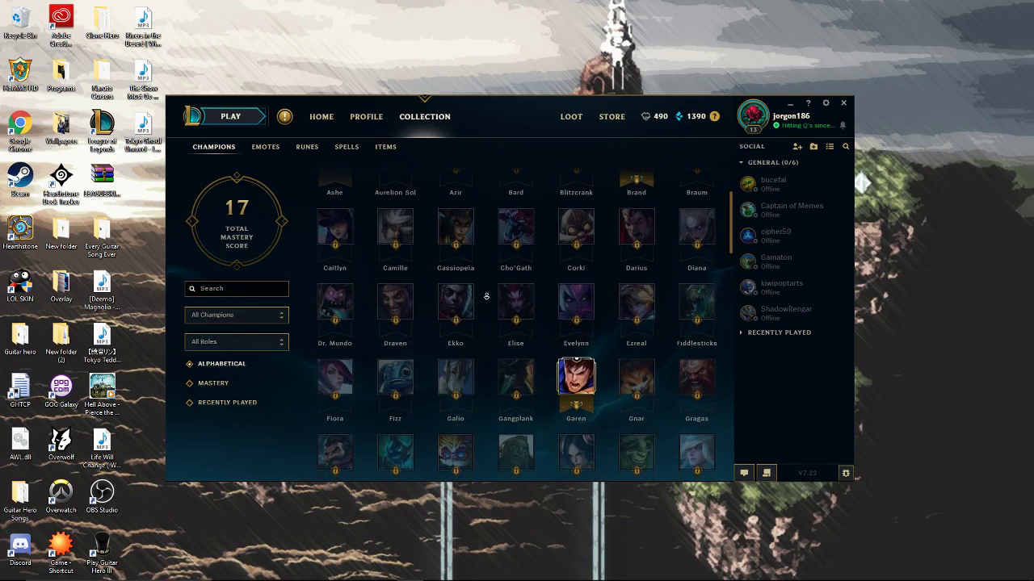
scroll(486, 296, down, 1)
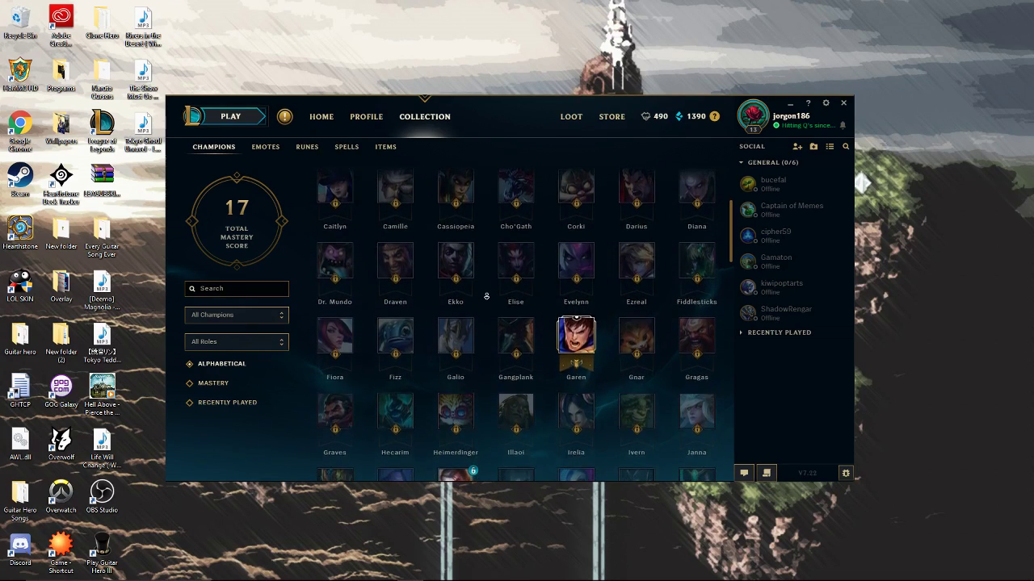